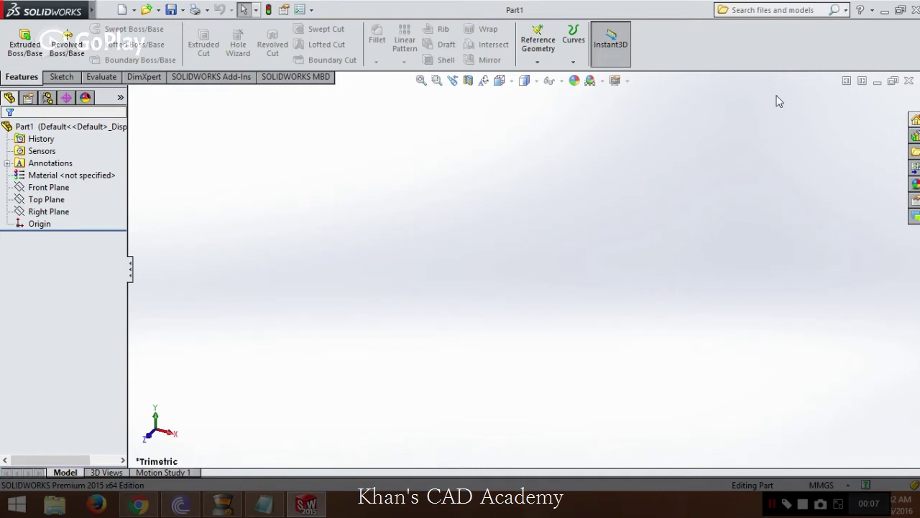
Review the x, y and z coordinates in the points text file in Notepad, and return to SOLIDWORKS
click(883, 10)
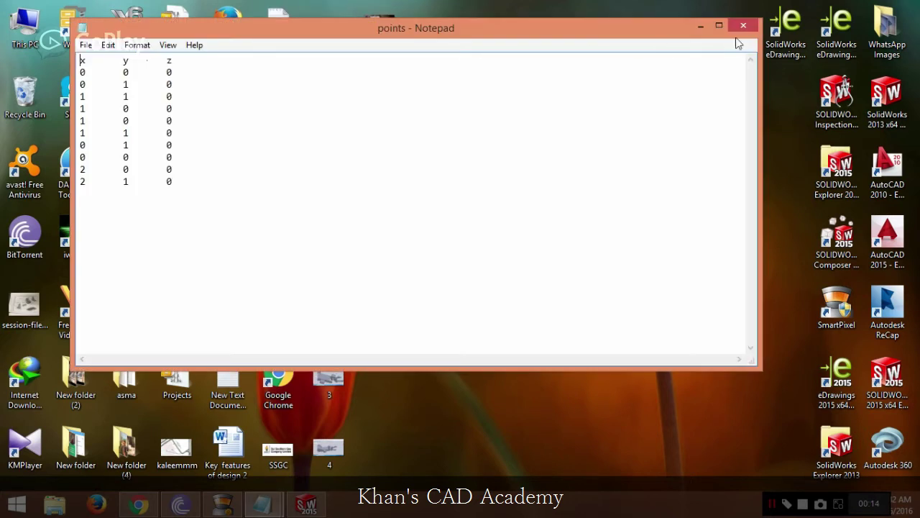
click(720, 27)
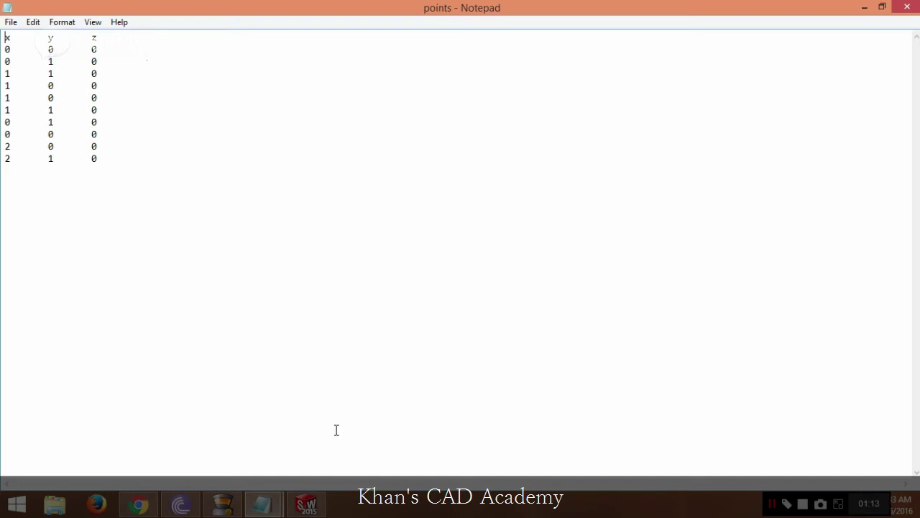
click(306, 504)
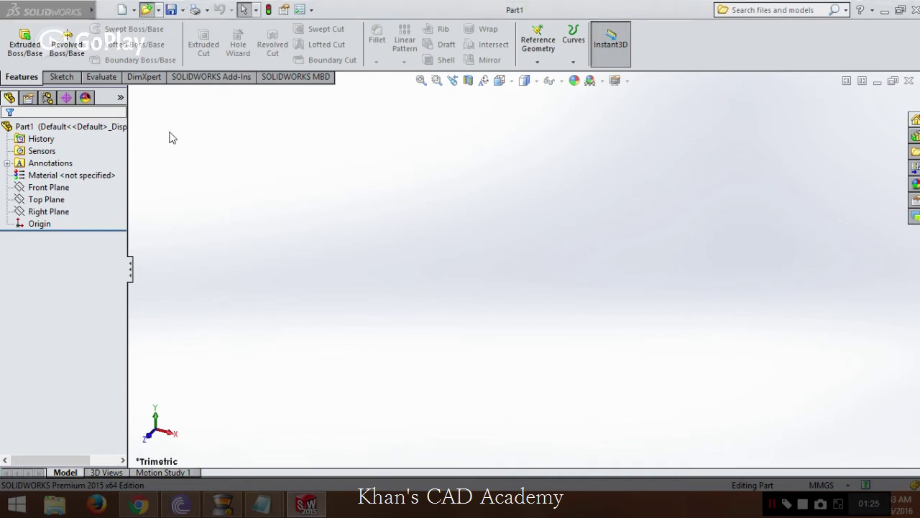
Try to open the points text document from the Desktop with the file type set to All Files
key(ctrl+o)
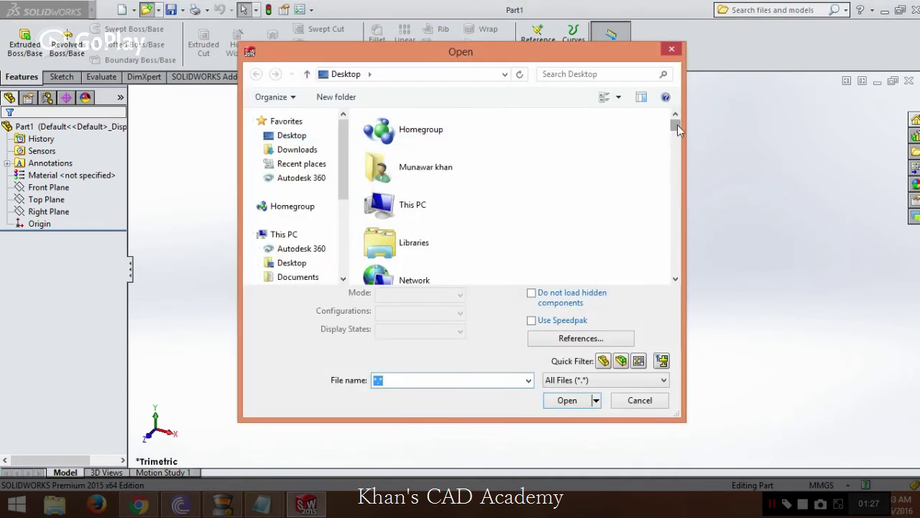
drag(677, 124, 676, 232)
click(377, 263)
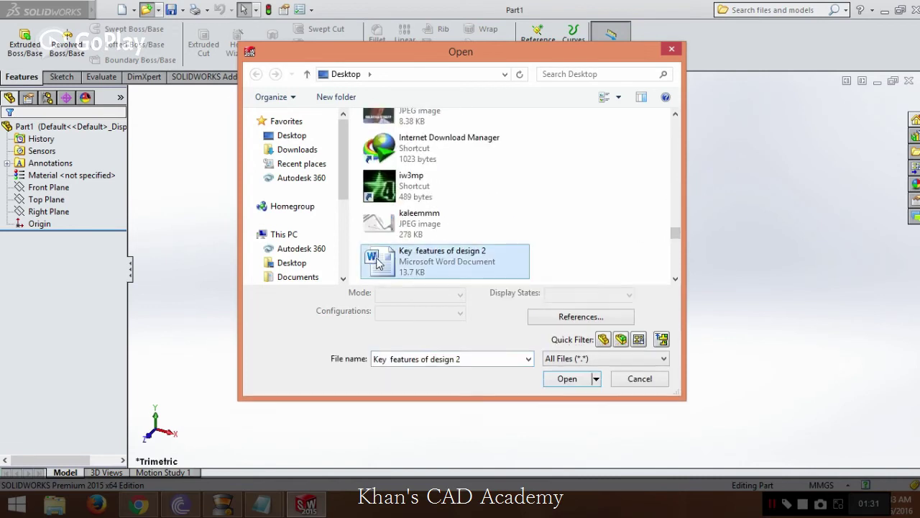
scroll(418, 180, down, 3)
click(410, 126)
click(419, 177)
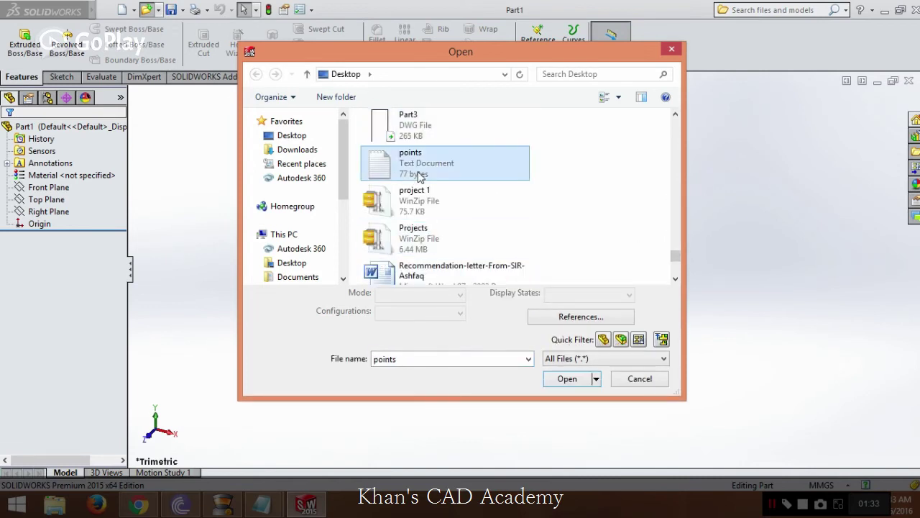
double_click(419, 177)
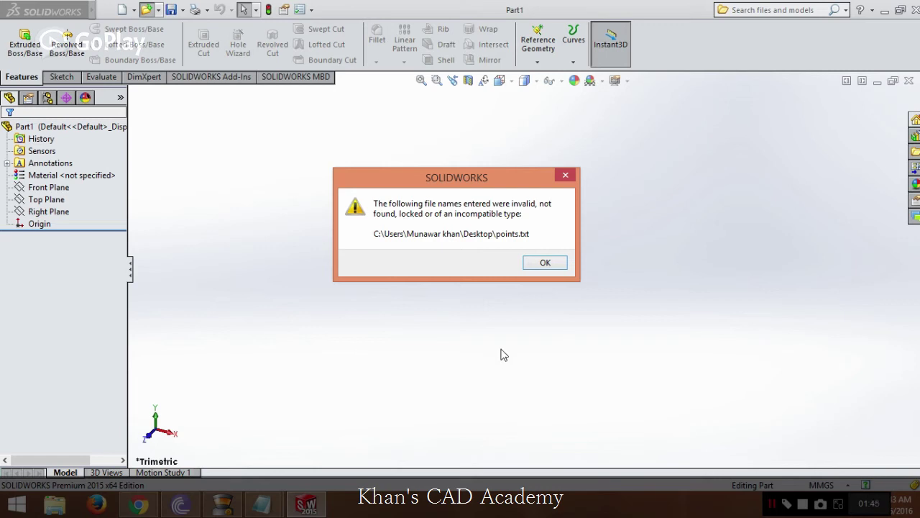
click(531, 264)
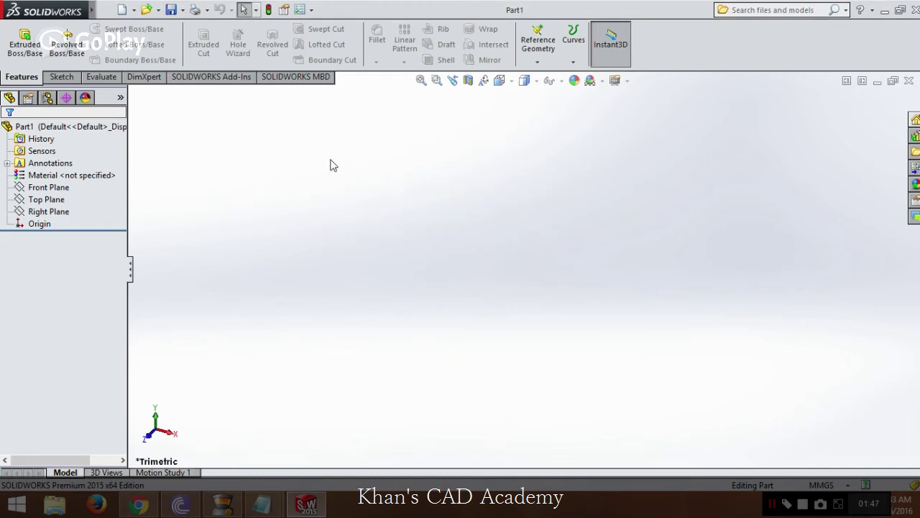
Activate the ScanTo3D add-in and go back to the feature tools
click(204, 77)
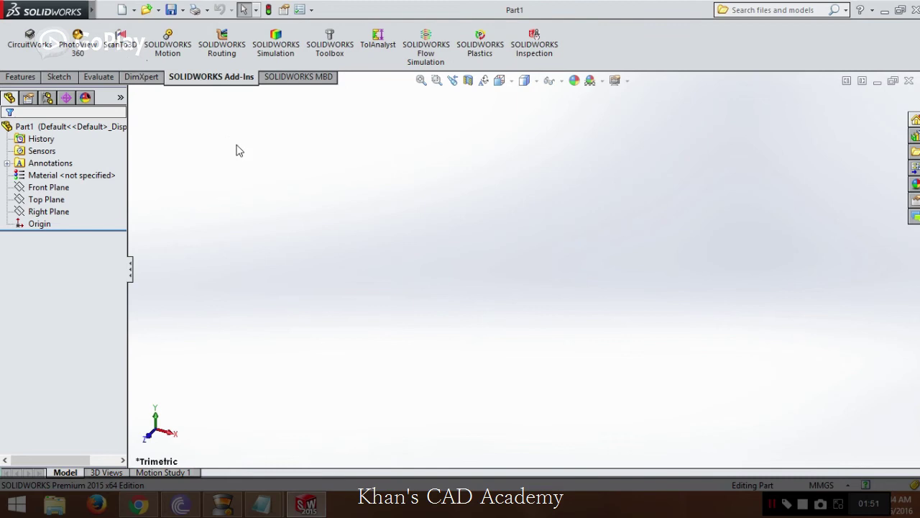
click(122, 44)
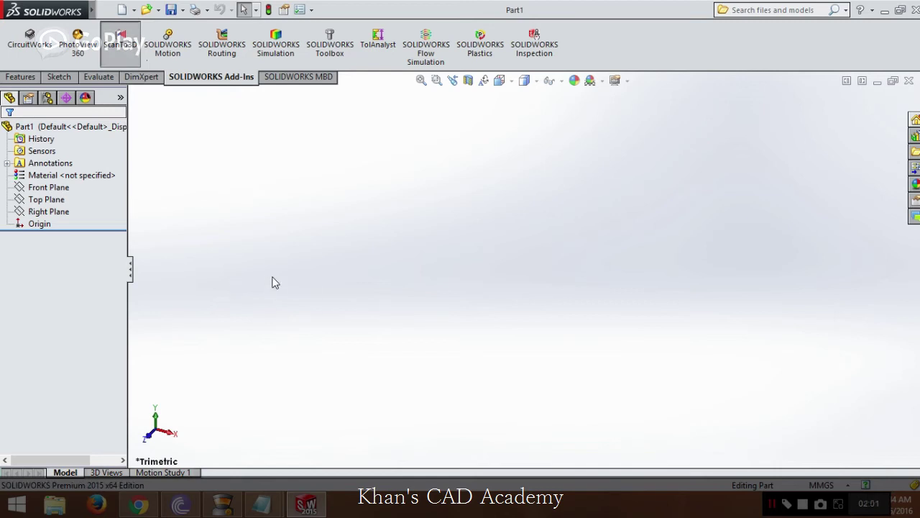
click(21, 78)
Import the points text document from the Desktop using the PointCloud Files type
click(143, 11)
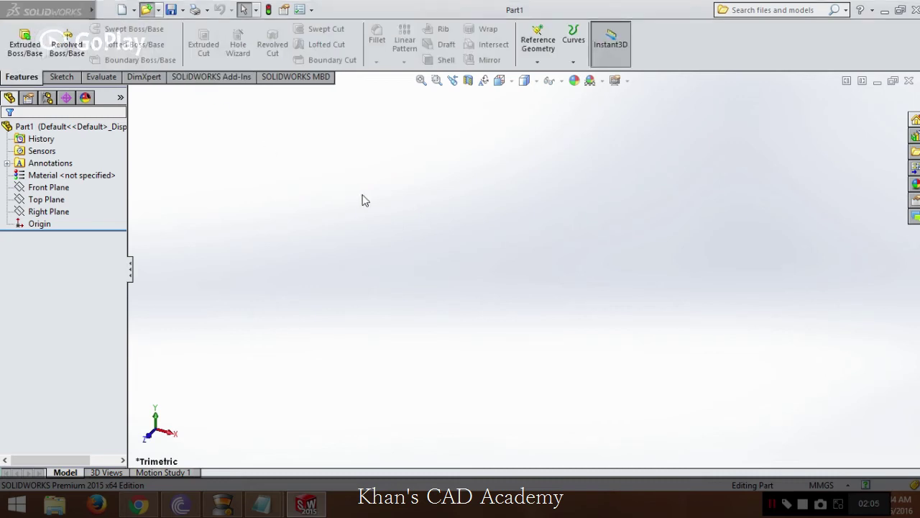
drag(680, 127, 674, 161)
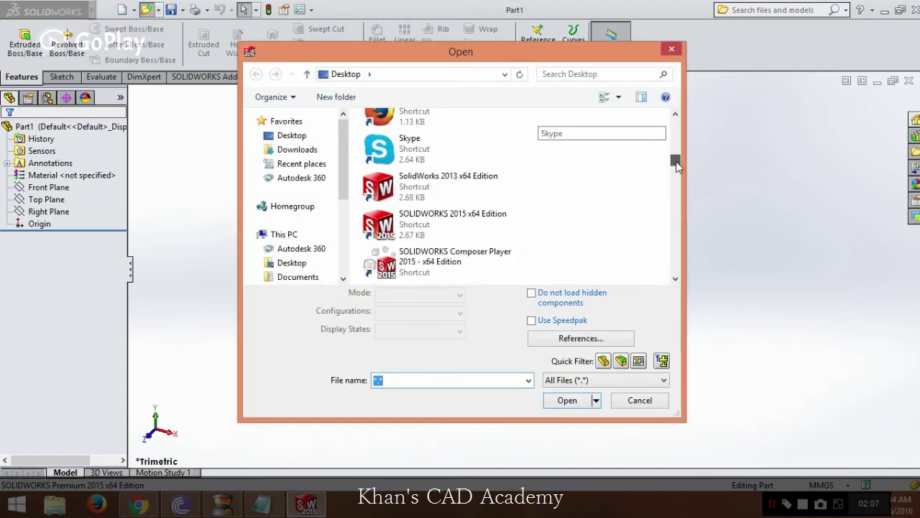
click(587, 379)
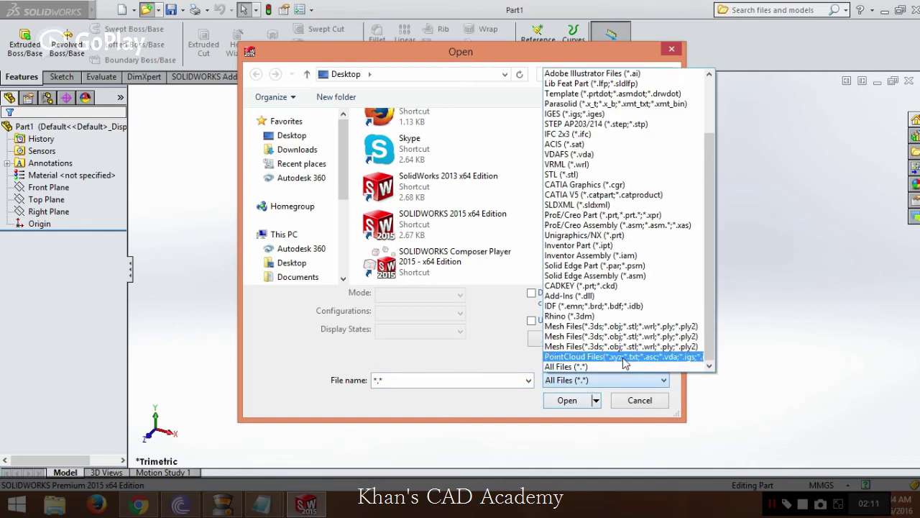
click(624, 357)
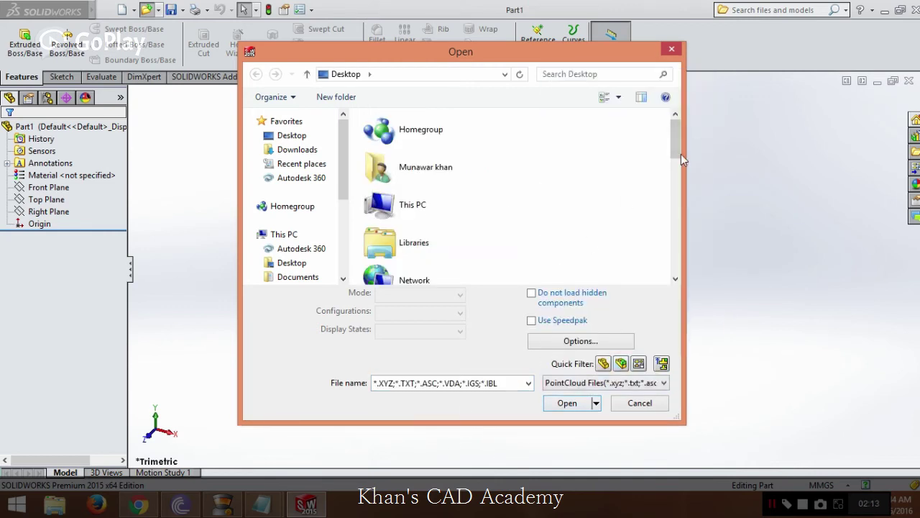
scroll(676, 170, down, 5)
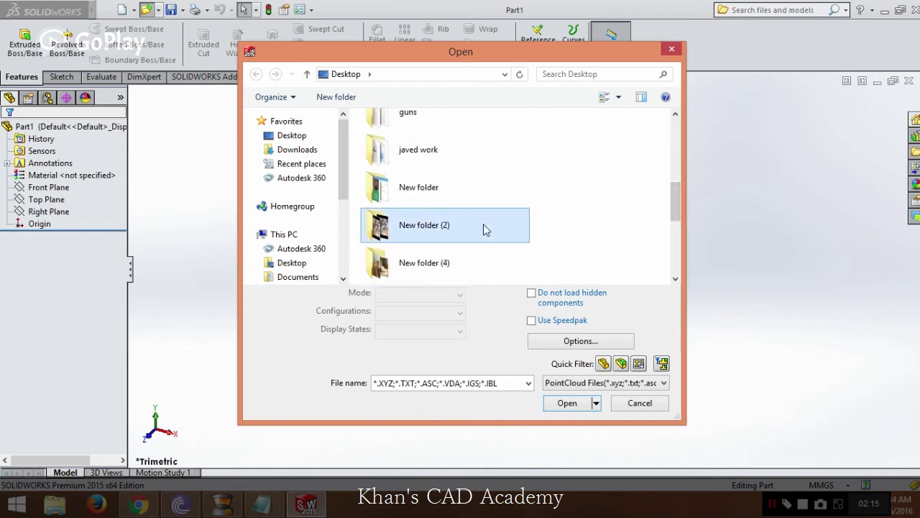
scroll(483, 223, down, 2)
text(points)
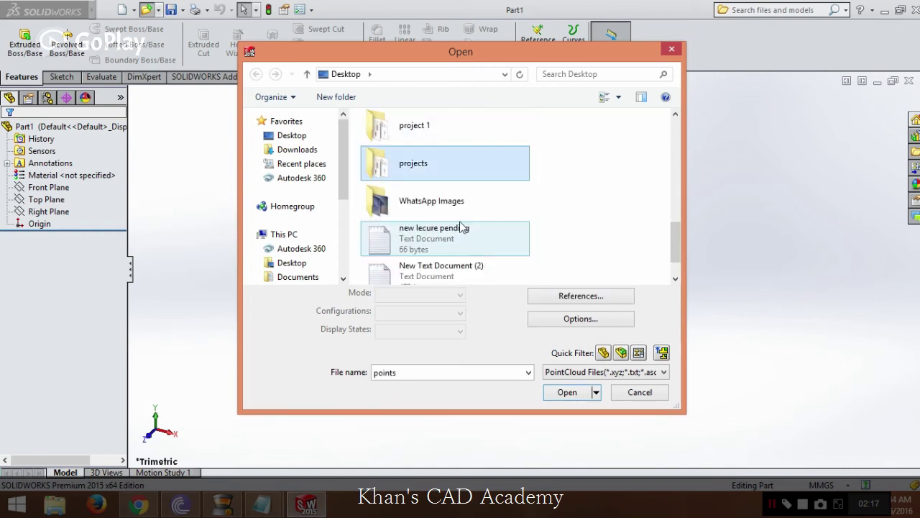
double_click(449, 268)
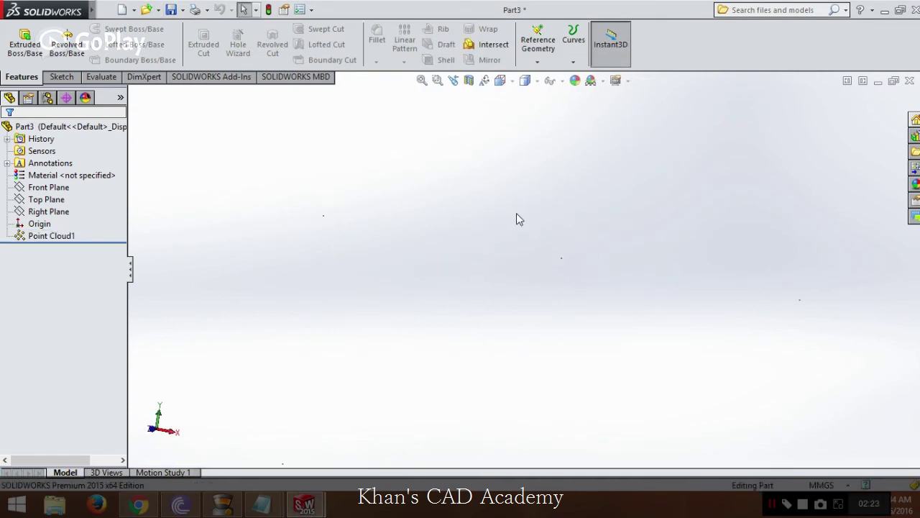
Start a new 3D sketch in the part with the imported point cloud
middle_drag(556, 313, 413, 273)
scroll(571, 311, up, 2)
middle_drag(516, 292, 504, 240)
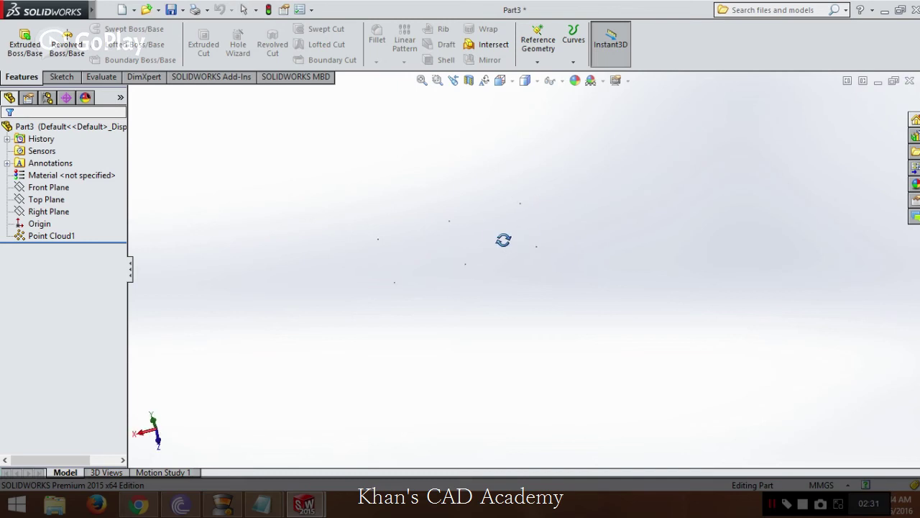
click(61, 76)
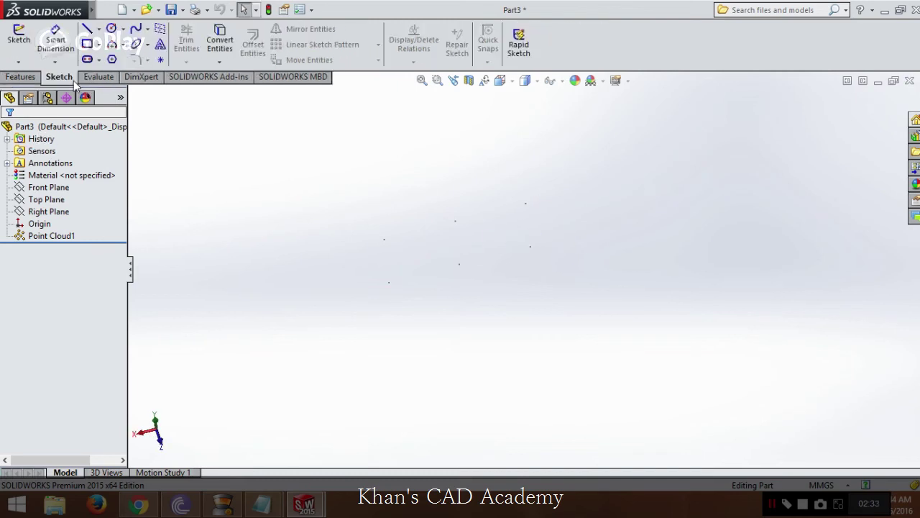
click(19, 63)
click(33, 86)
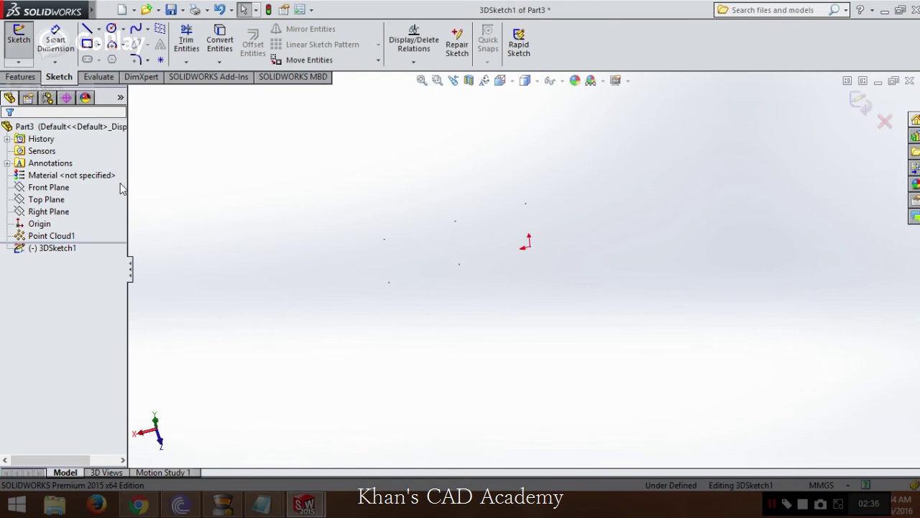
Draw connected lines through the cloud points from (1, 0, 0) to (2, 0, 0) and on to (2, 1, 0)
click(86, 30)
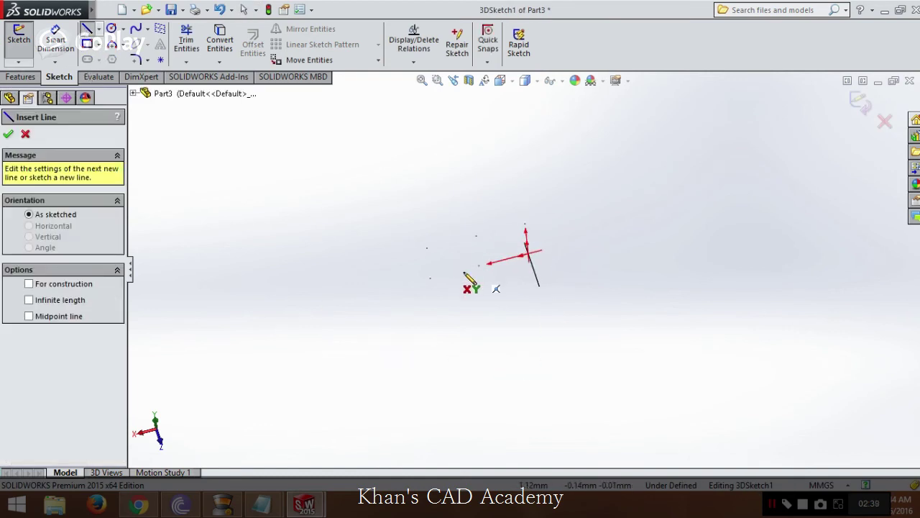
scroll(487, 278, down, 5)
click(516, 273)
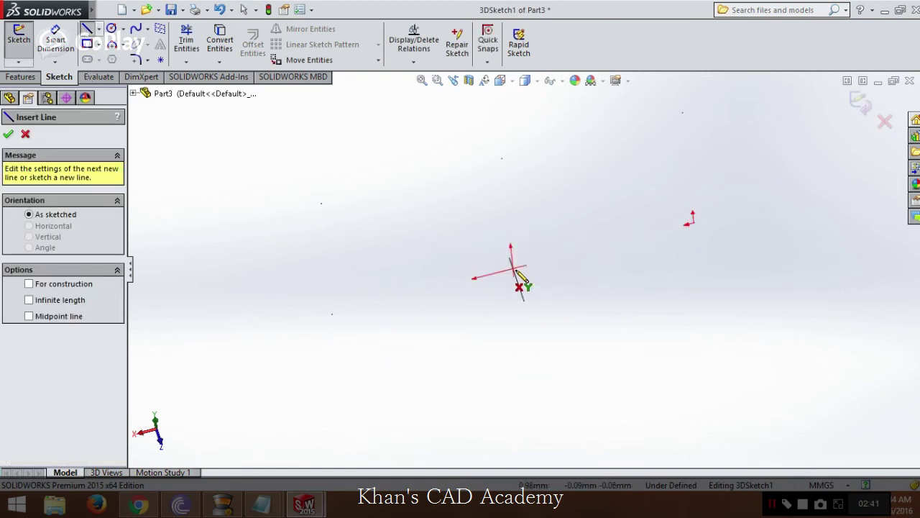
click(516, 273)
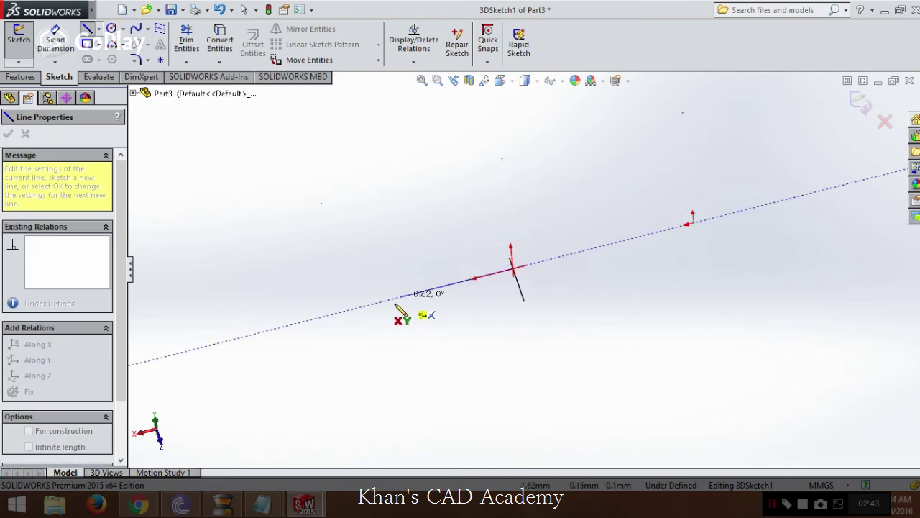
click(331, 315)
double_click(321, 204)
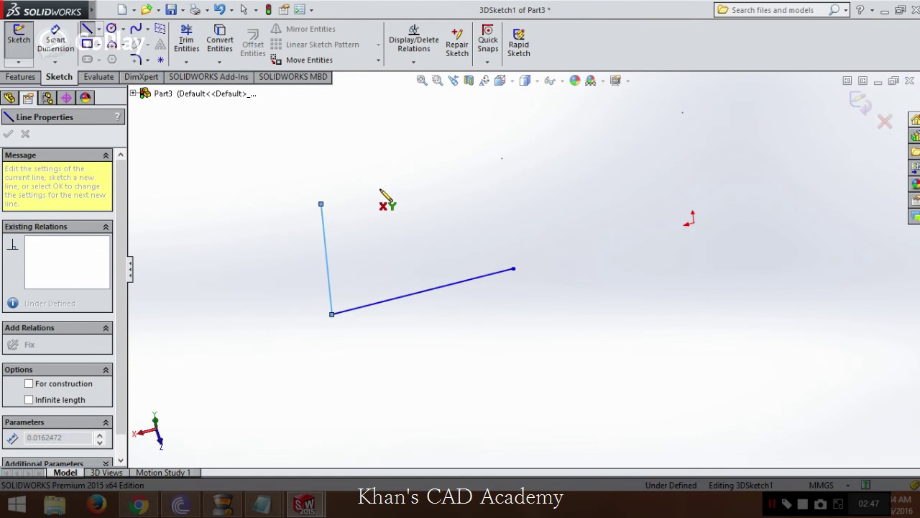
Continue the lines from (2, 1, 0) through (1, 1, 0), (0, 1, 0) and the origin back to (1, 0, 0), and exit the 3D sketch
click(322, 204)
click(501, 157)
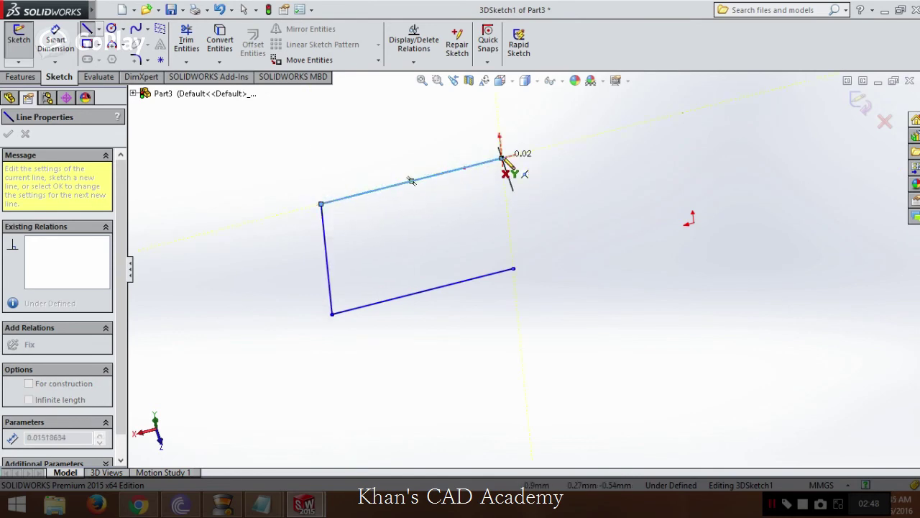
click(683, 113)
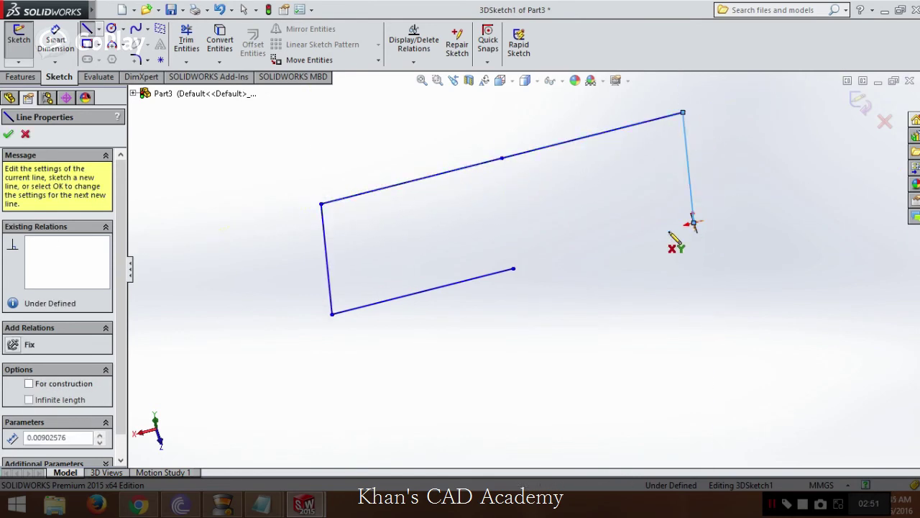
click(693, 223)
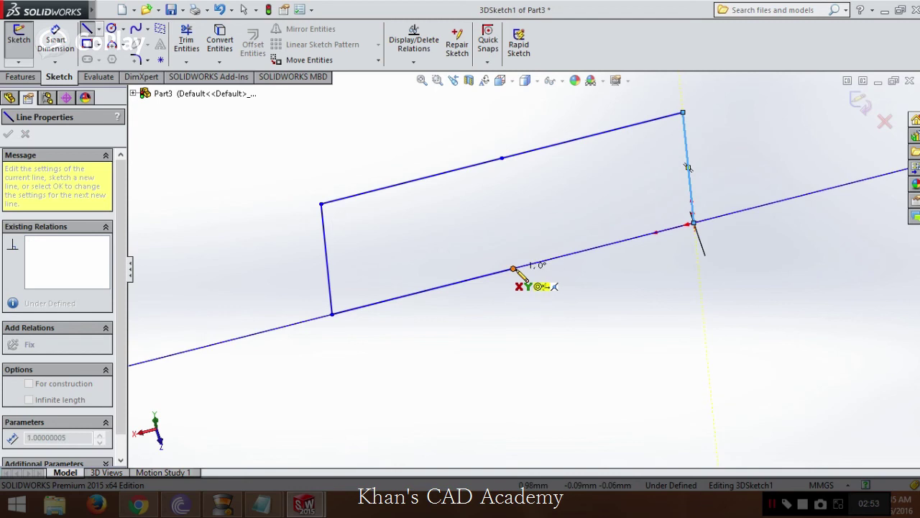
click(513, 269)
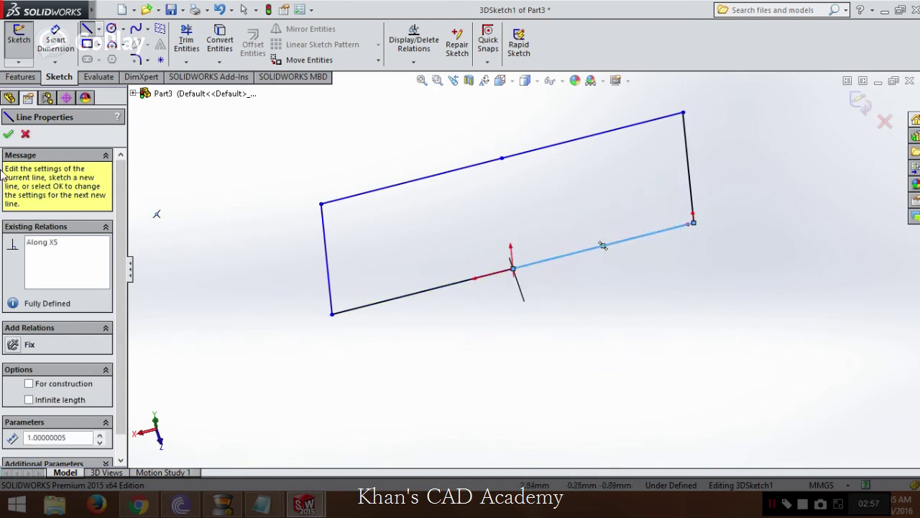
click(8, 135)
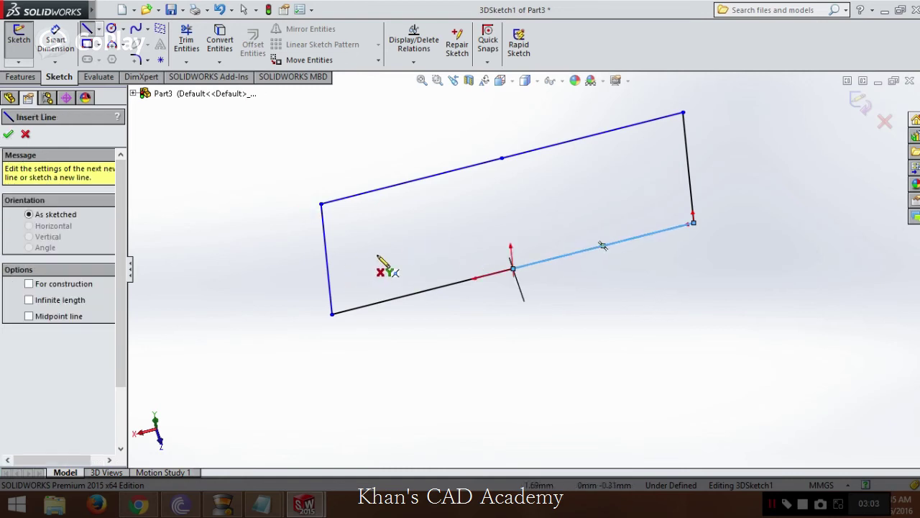
mouse_move(380, 264)
middle_down()
mouse_move(448, 197)
mouse_move(536, 261)
mouse_move(462, 286)
middle_up()
key(f)
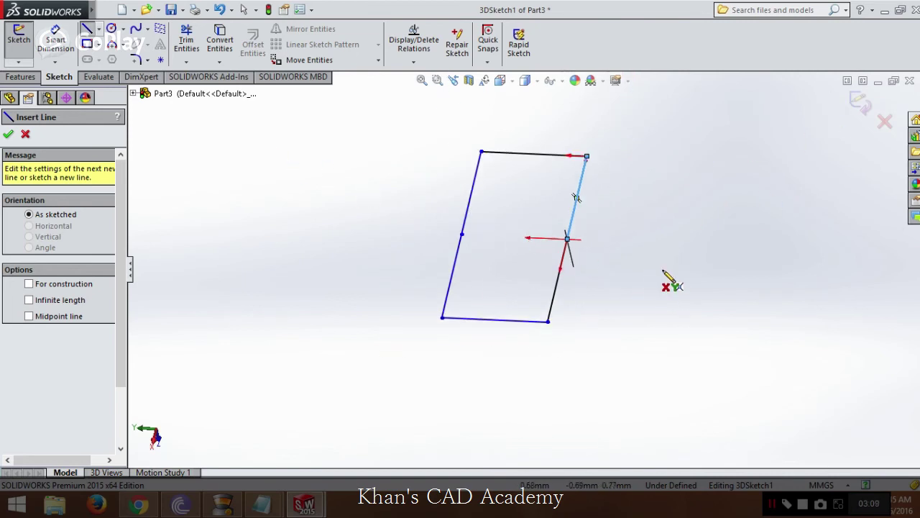
mouse_move(676, 289)
middle_down()
mouse_move(655, 181)
mouse_move(680, 285)
mouse_move(630, 227)
mouse_move(705, 206)
middle_up()
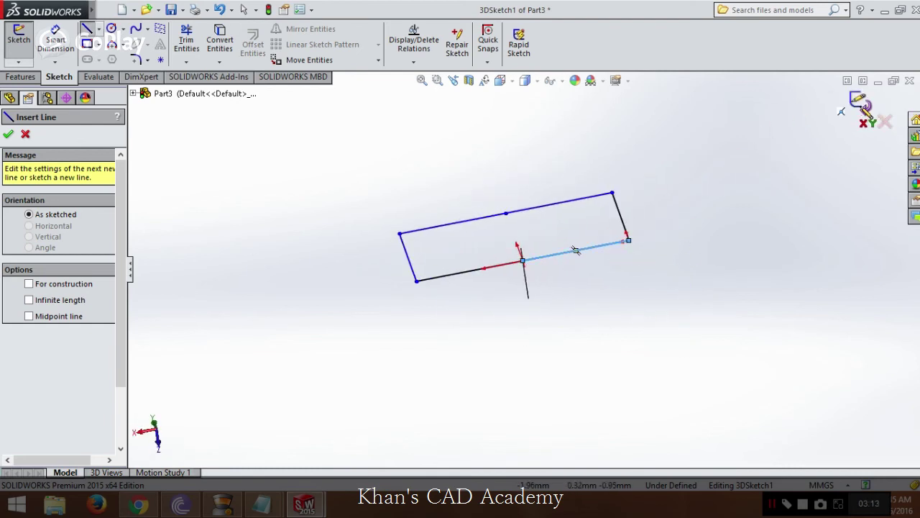
click(861, 106)
mouse_move(670, 208)
middle_down()
mouse_move(719, 286)
mouse_move(642, 324)
mouse_move(611, 232)
middle_up()
Try to extrude the 3D sketch outline 10 mm blind, using one of its own long-side lines as the direction
click(18, 62)
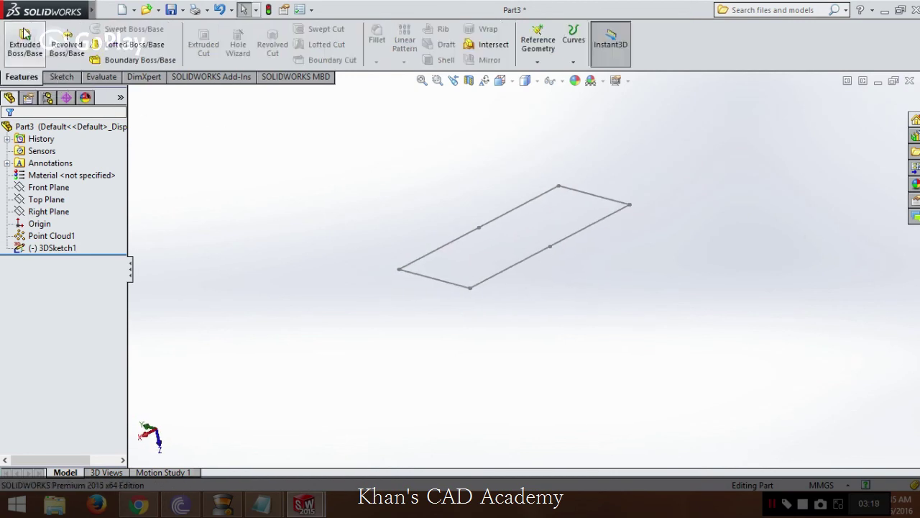
click(24, 33)
click(507, 222)
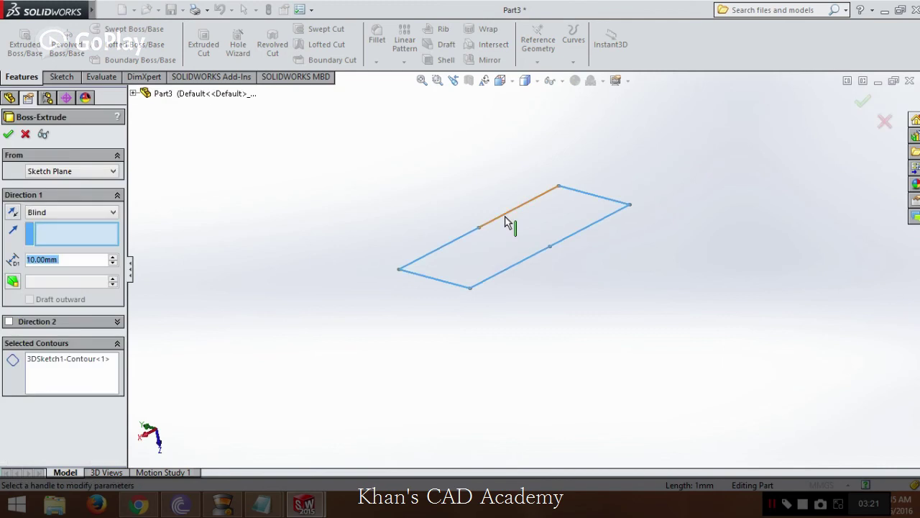
click(508, 272)
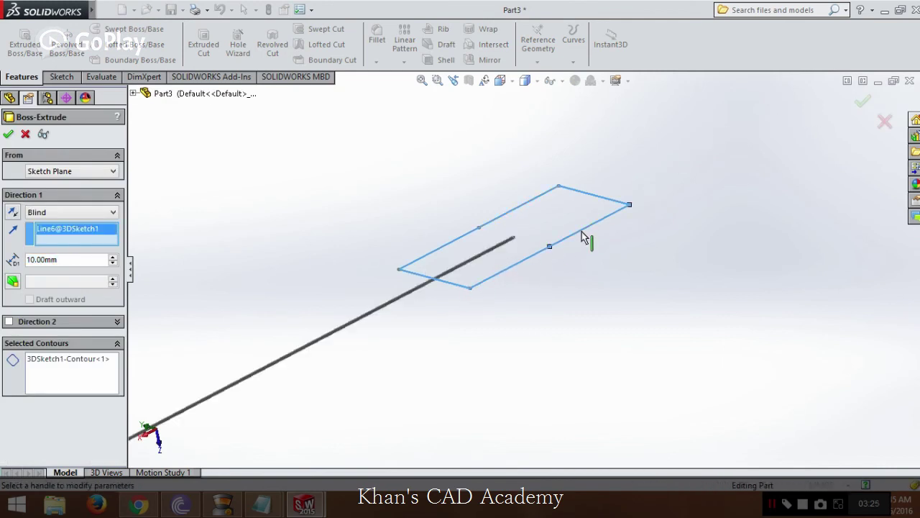
click(594, 202)
click(514, 213)
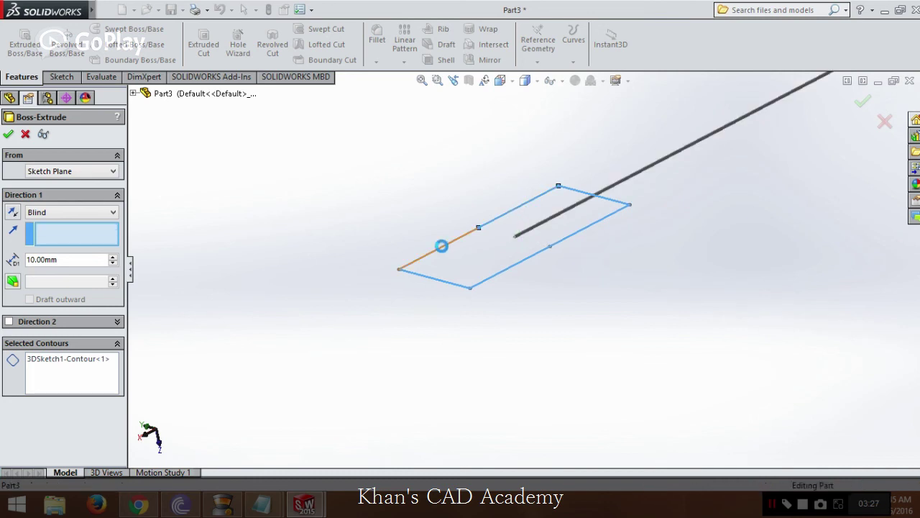
click(863, 101)
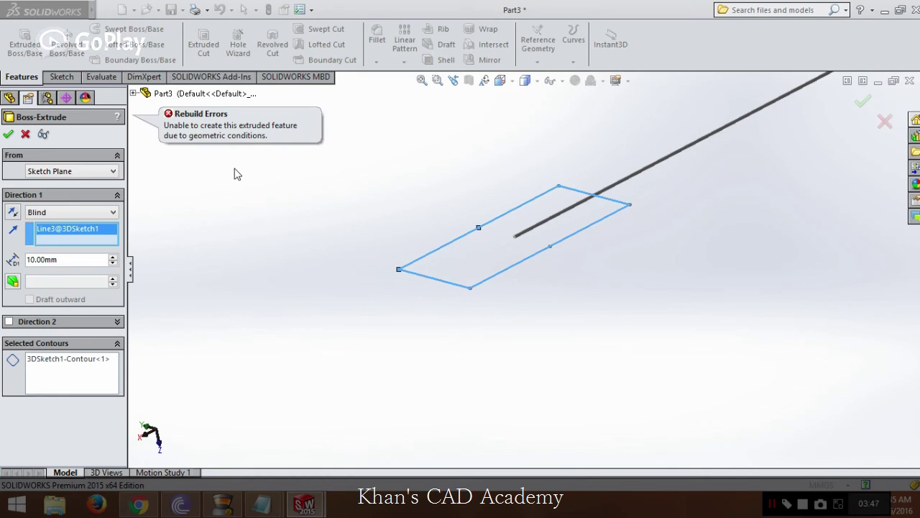
click(26, 133)
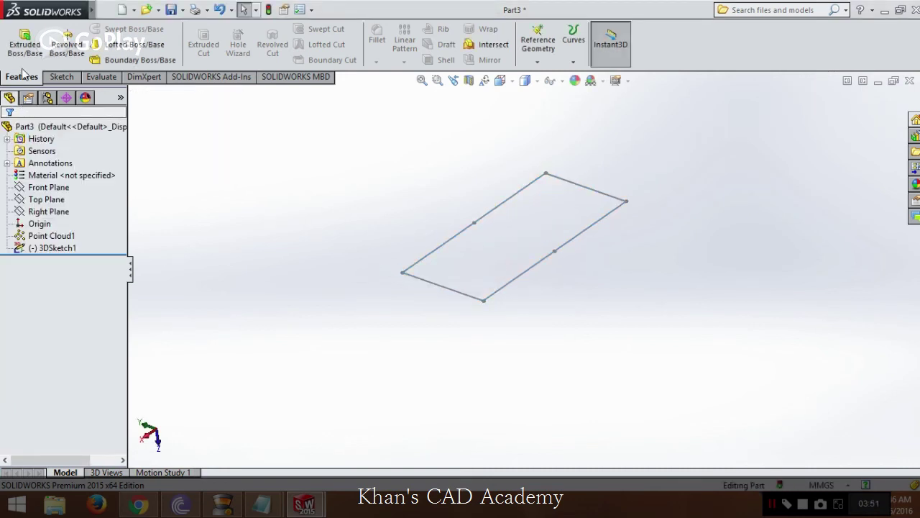
Try to extrude the selected 3D sketch 10 mm blind without specifying a direction
click(25, 44)
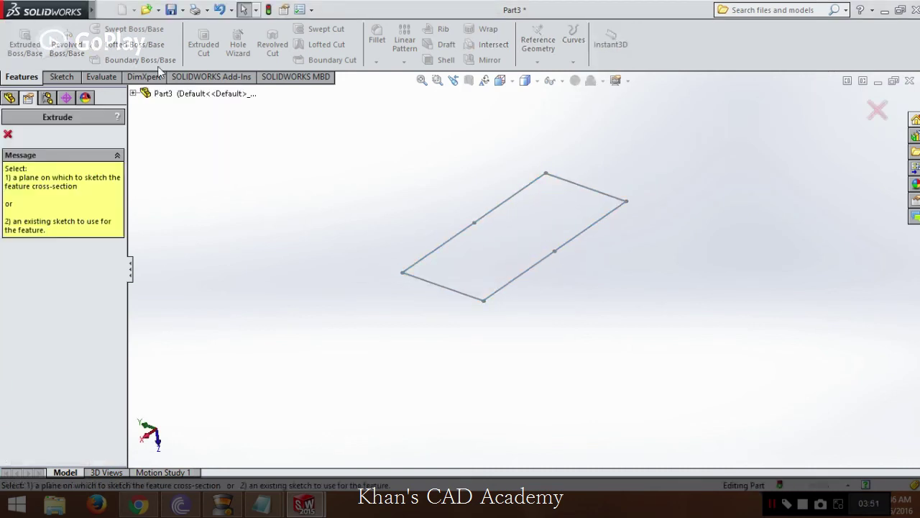
click(8, 134)
click(36, 248)
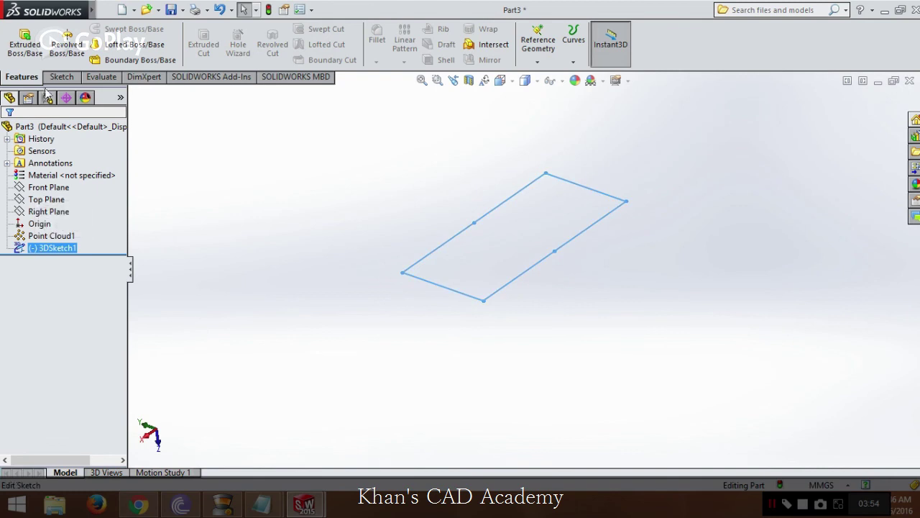
click(25, 43)
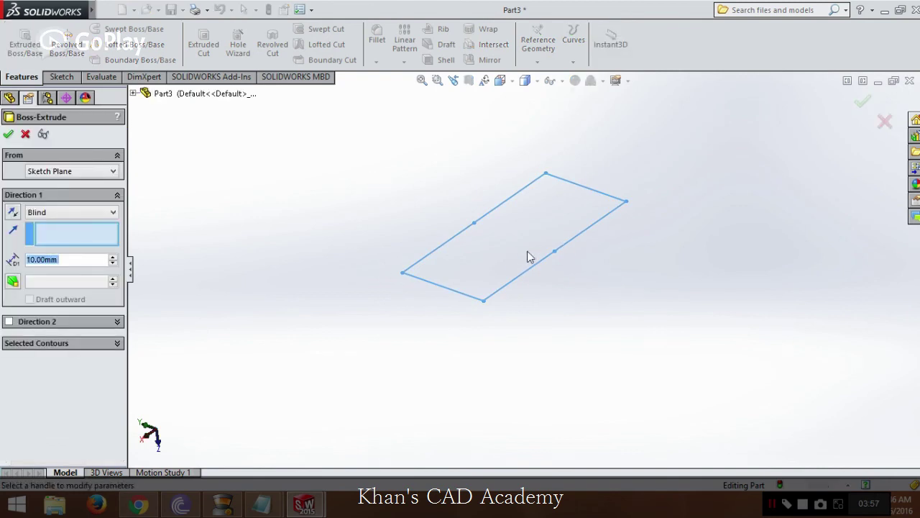
click(863, 101)
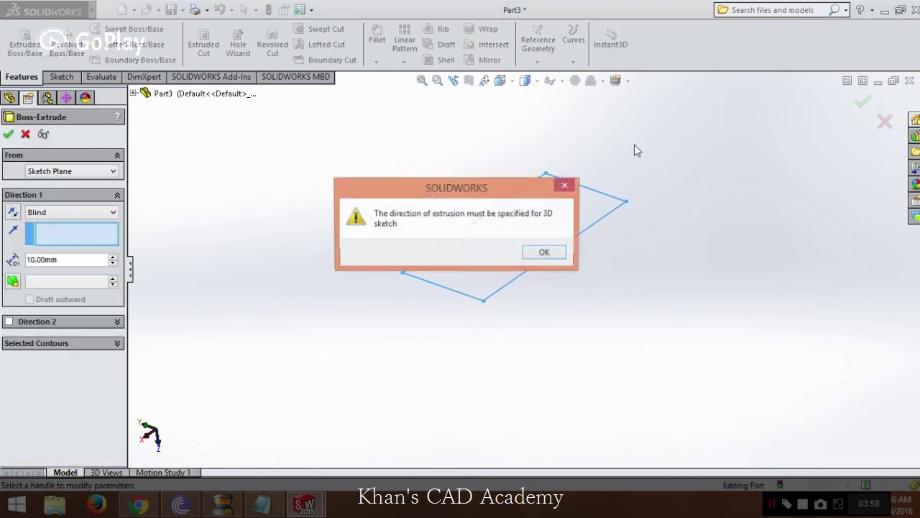
click(554, 251)
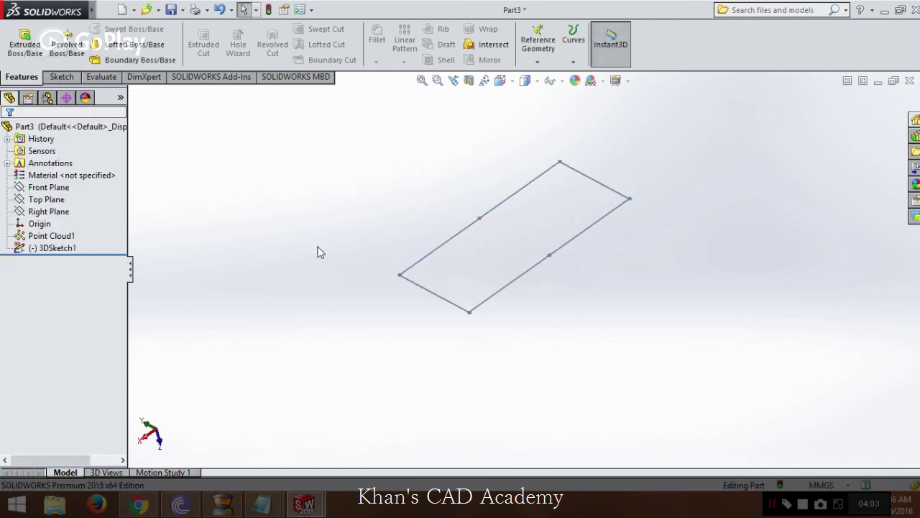
Start a new 2D sketch on the Front Plane
click(61, 76)
click(19, 39)
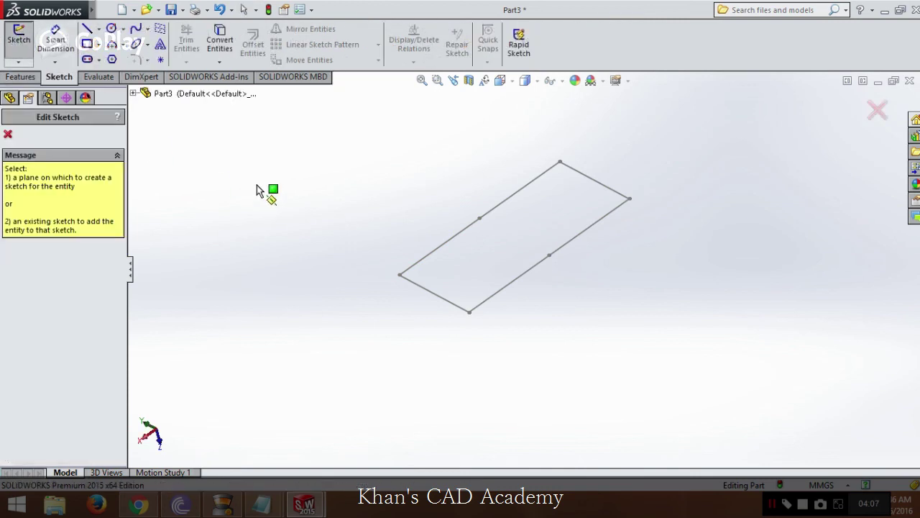
click(133, 94)
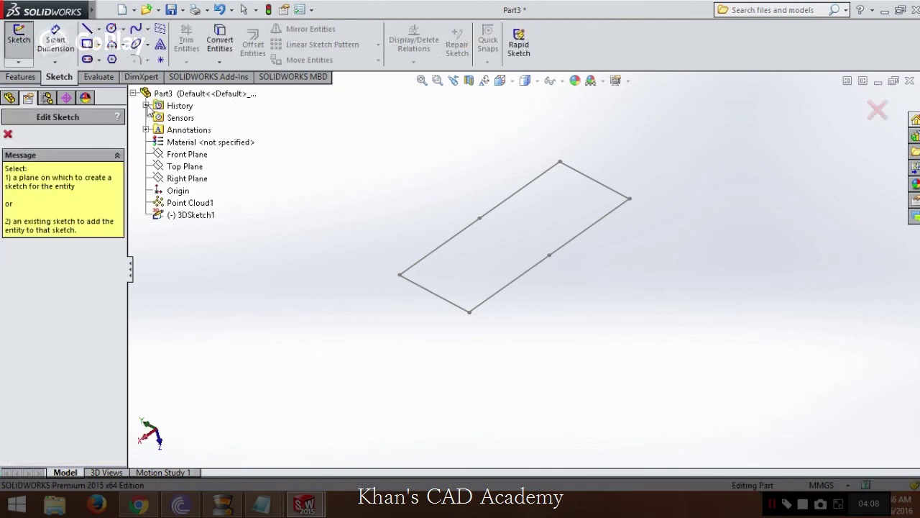
click(186, 154)
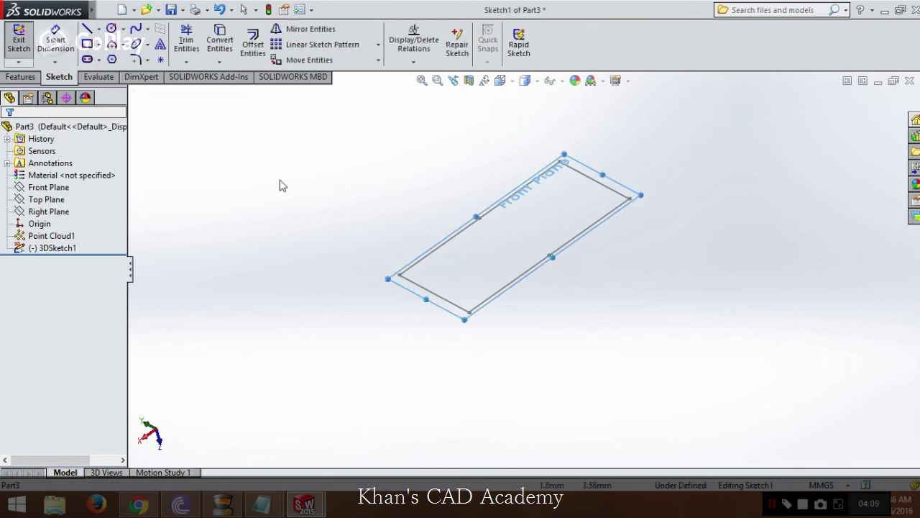
Convert all six lines of the 3D sketch outline into entities of the Front Plane sketch and exit the sketch
click(220, 45)
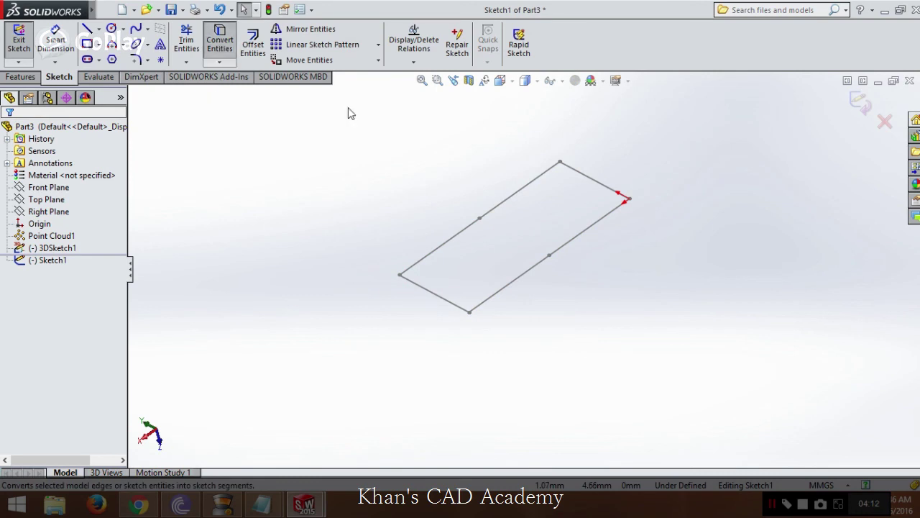
click(527, 188)
click(468, 225)
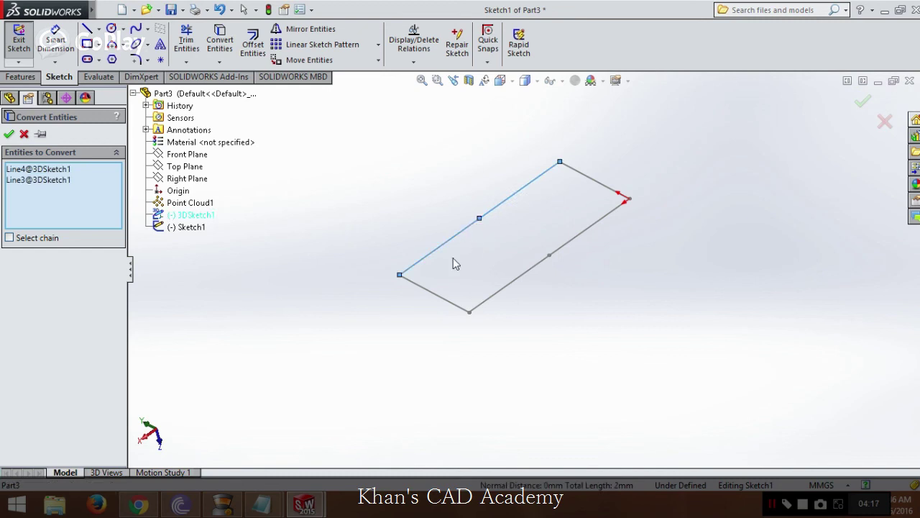
click(438, 296)
click(512, 286)
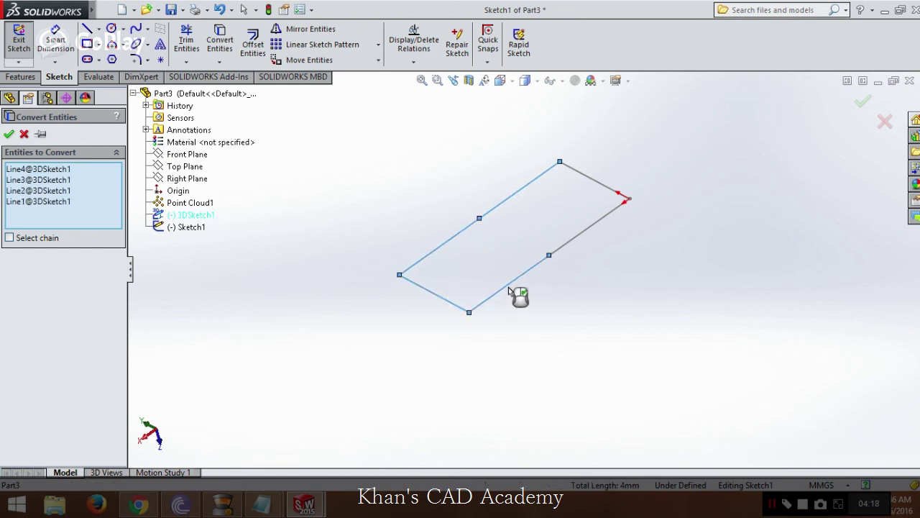
click(590, 231)
click(609, 187)
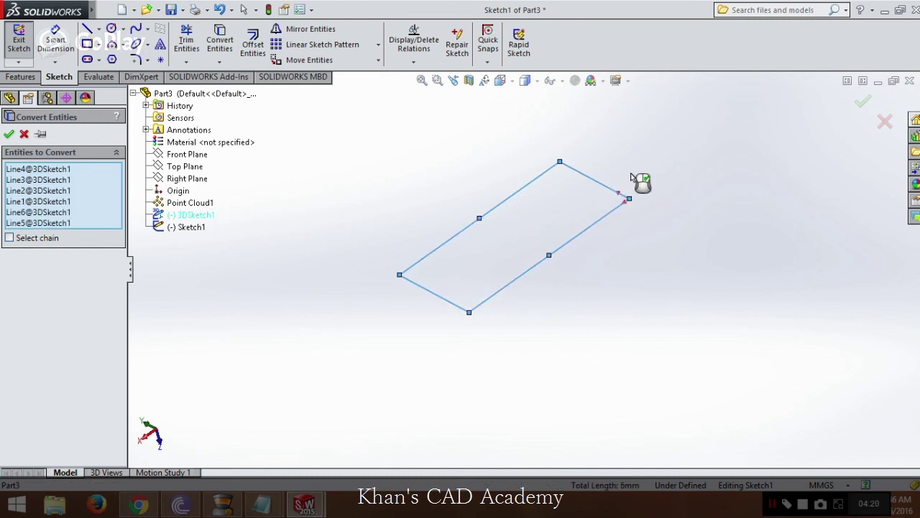
click(857, 105)
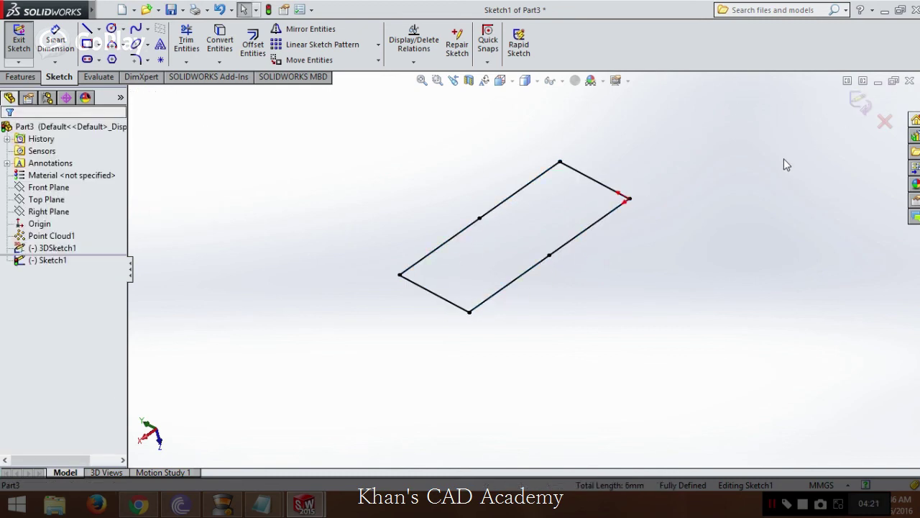
click(860, 102)
Extrude the converted rectangular sketch from the Front Plane as a blind boss 4 mm deep
mouse_move(702, 189)
middle_down()
mouse_move(715, 206)
mouse_move(549, 247)
middle_up()
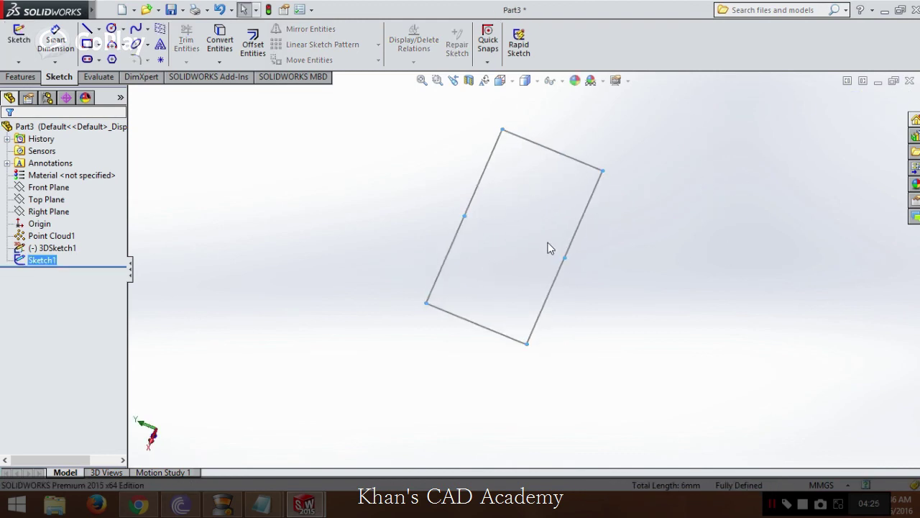
click(20, 76)
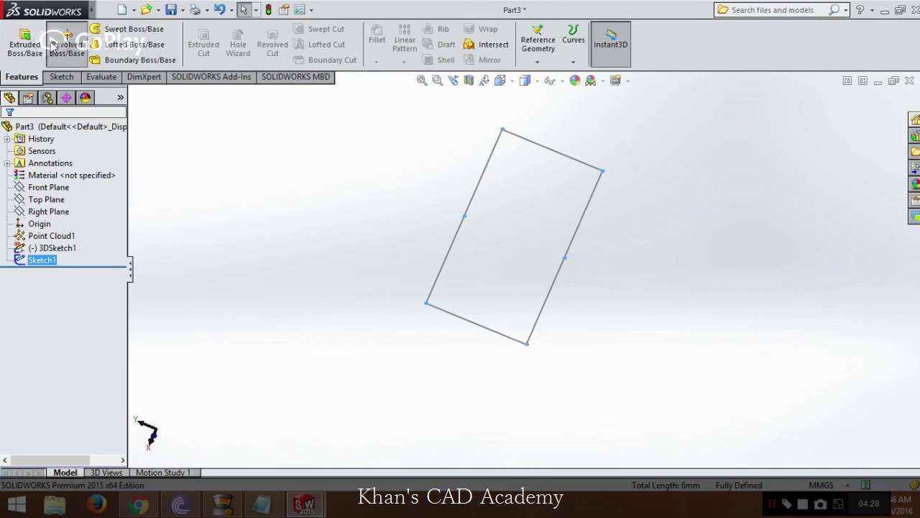
click(52, 44)
click(28, 45)
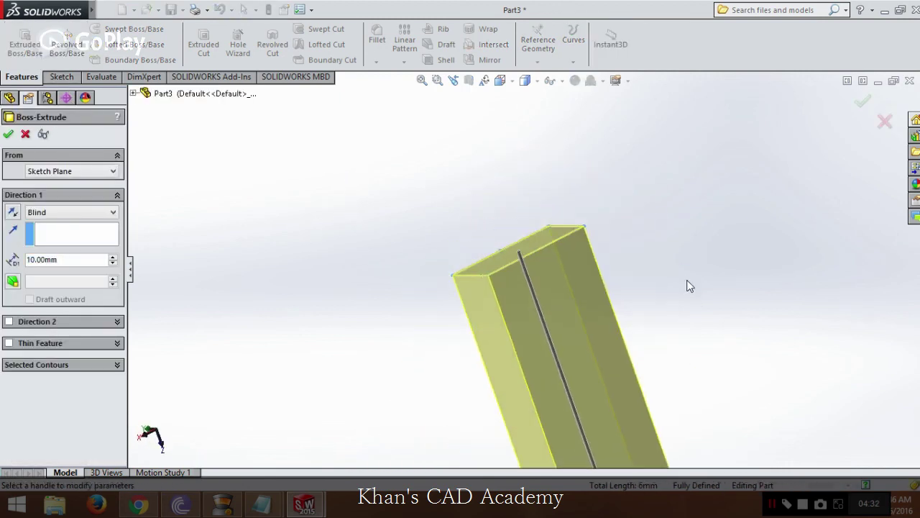
scroll(688, 286, down, 5)
click(571, 407)
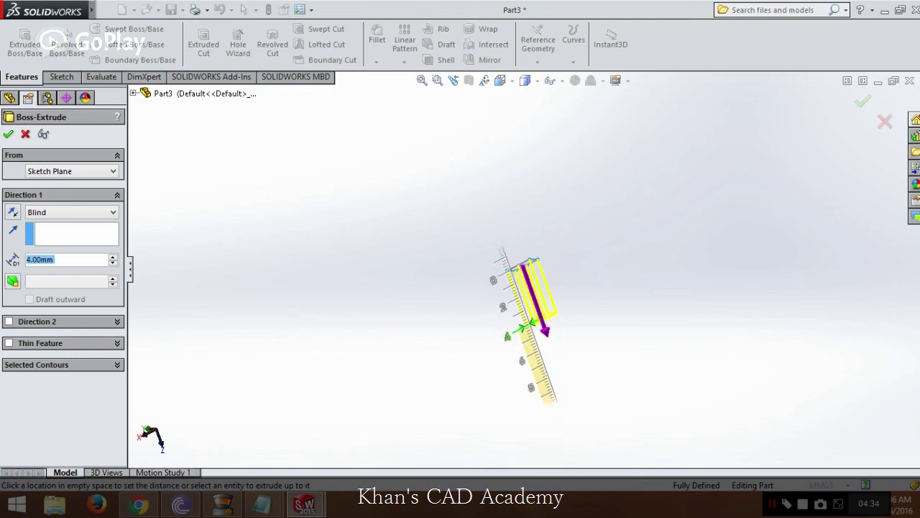
scroll(568, 277, up, 3)
click(863, 101)
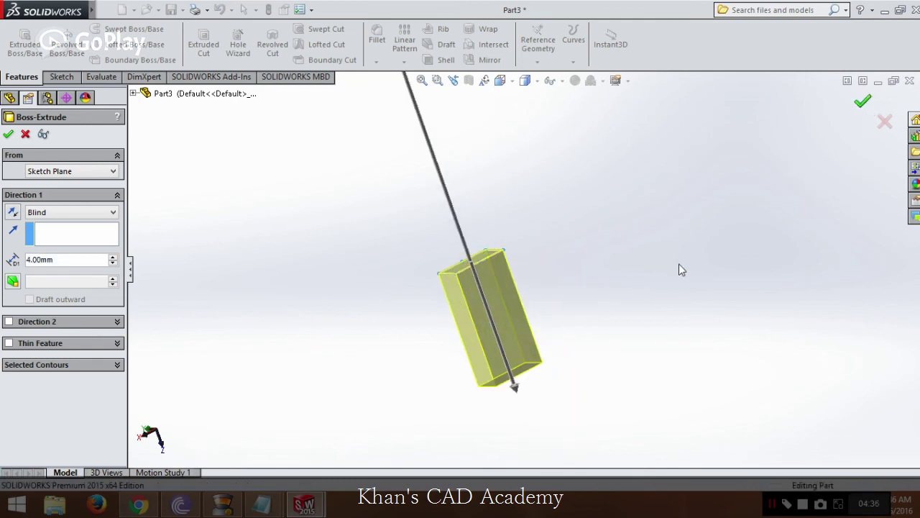
middle_drag(703, 303, 542, 348)
click(574, 313)
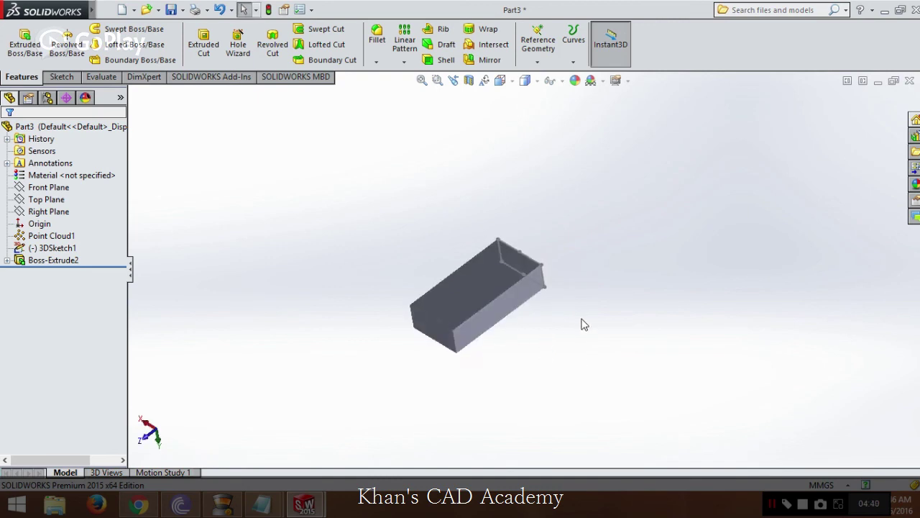
middle_drag(583, 322, 594, 345)
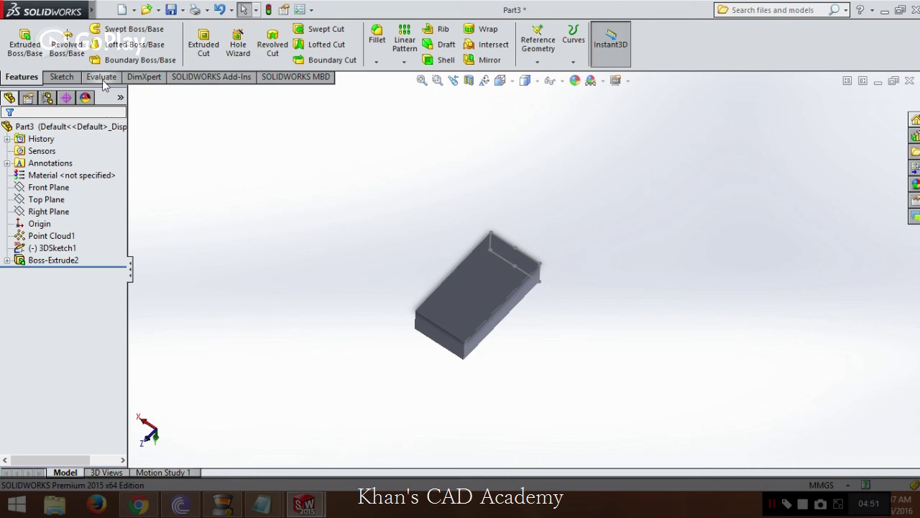
click(62, 76)
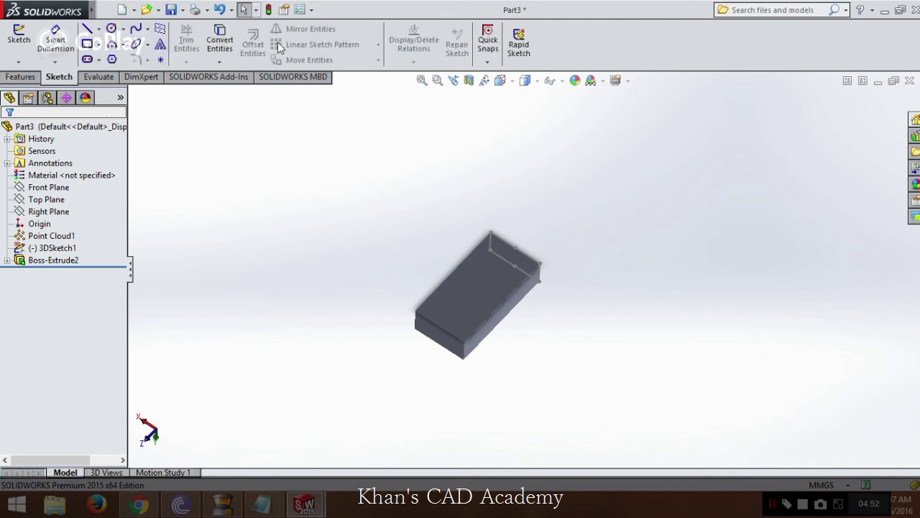